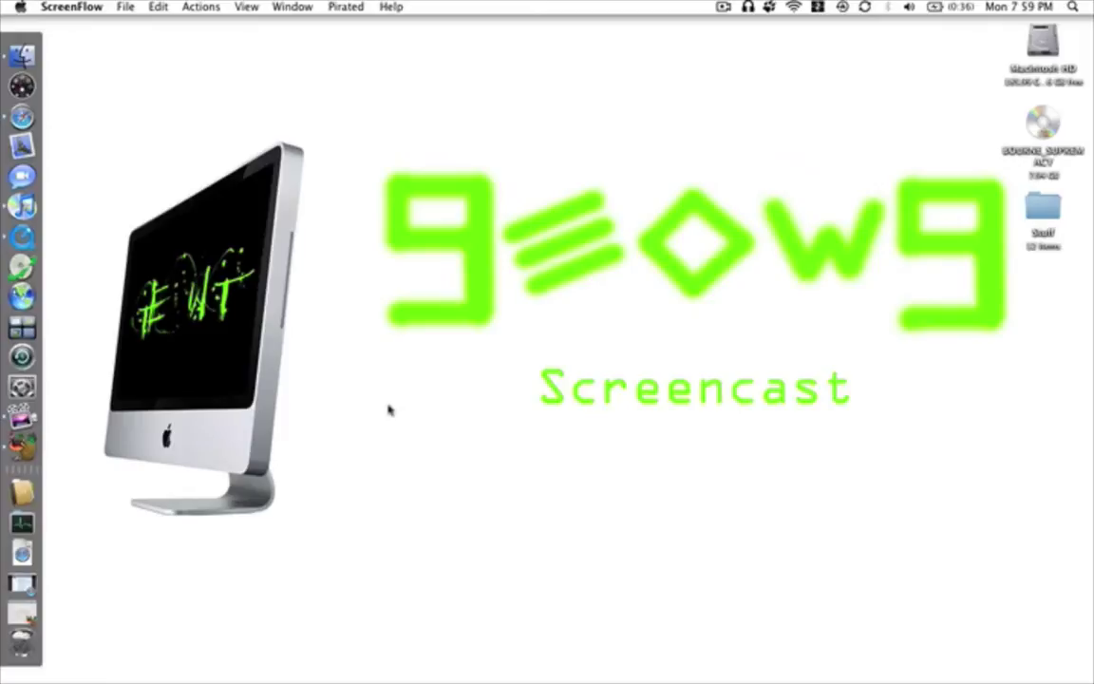
Step: Open the BOURNE_SUPREMACY disc from Volumes as HandBrake's source and scan its titles
click(28, 602)
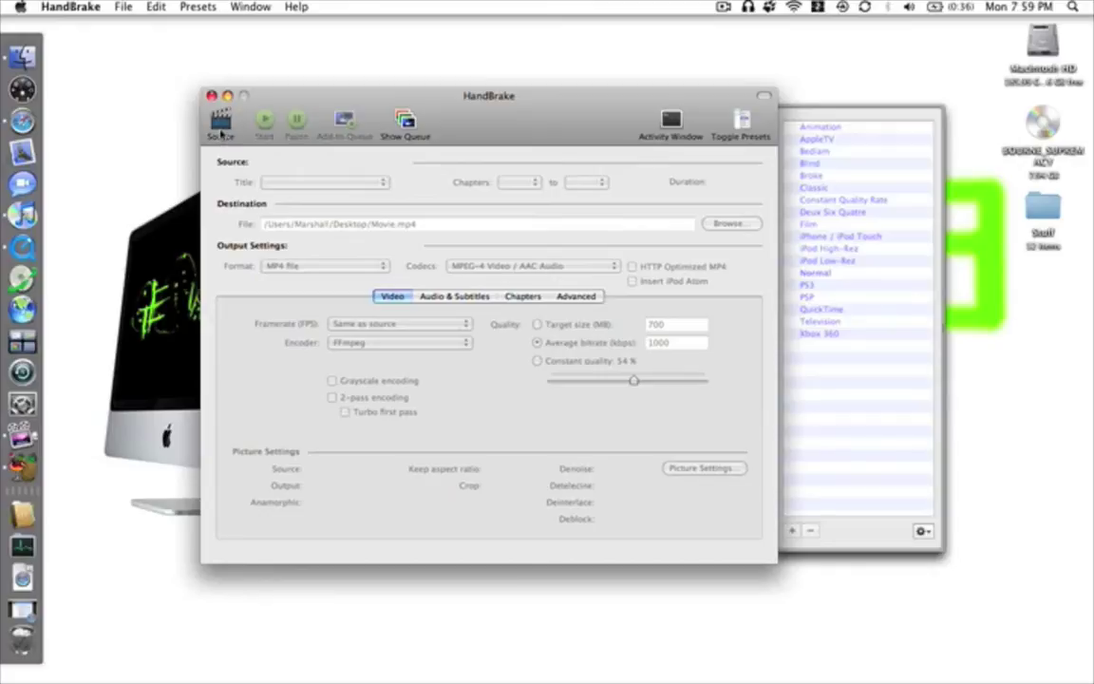
click(216, 121)
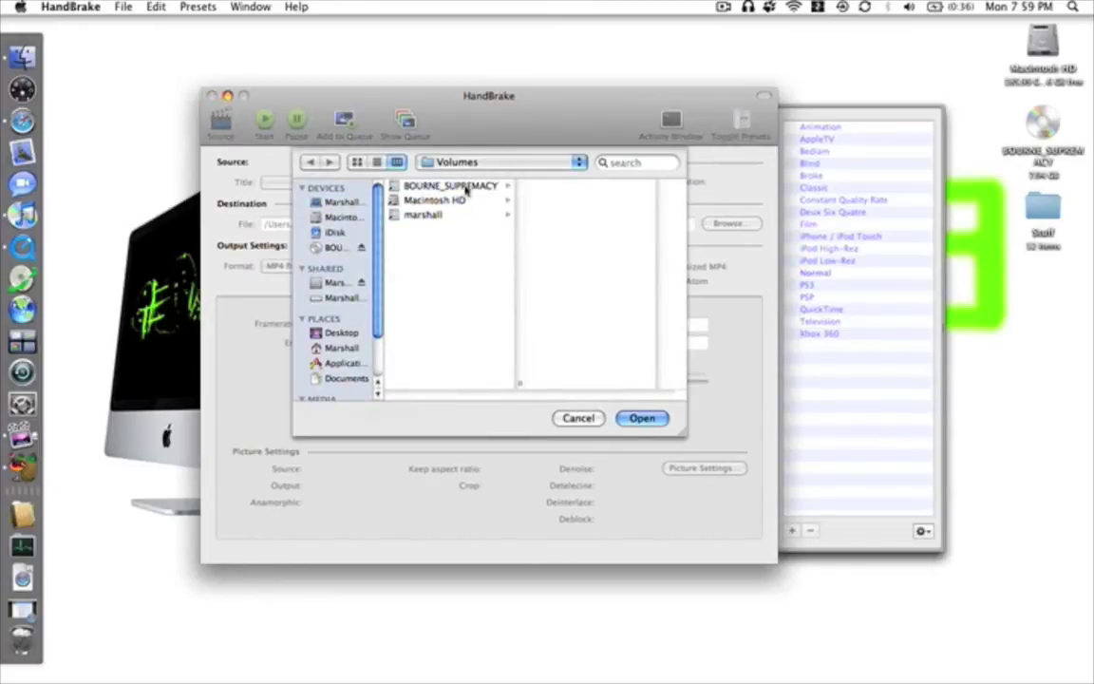
click(423, 185)
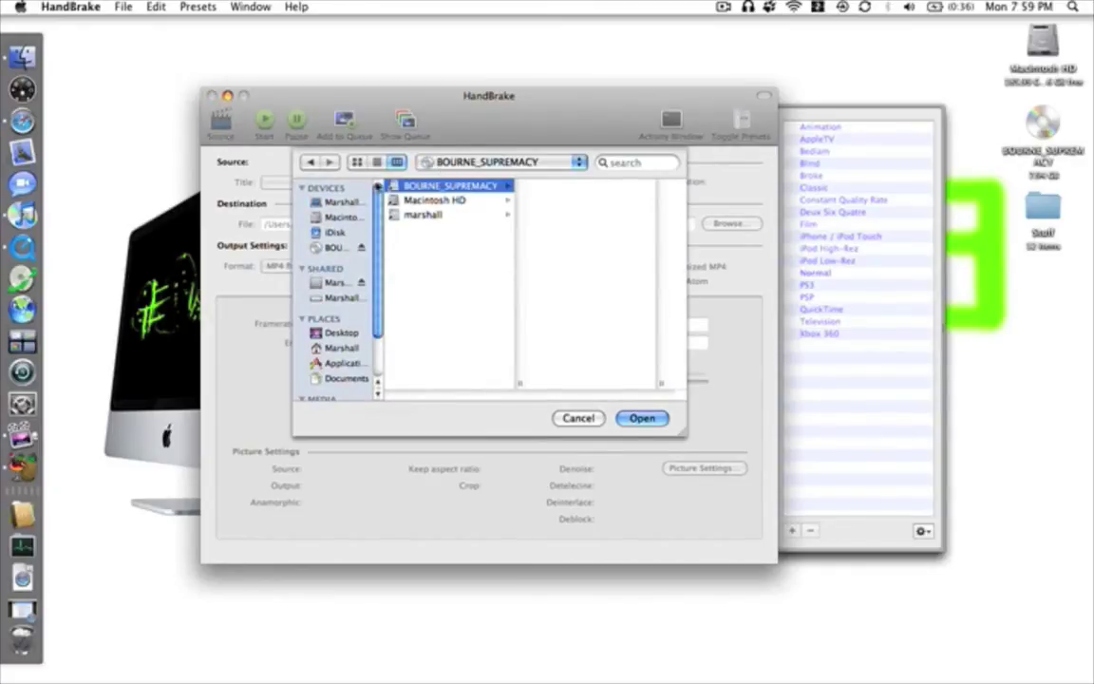
click(632, 418)
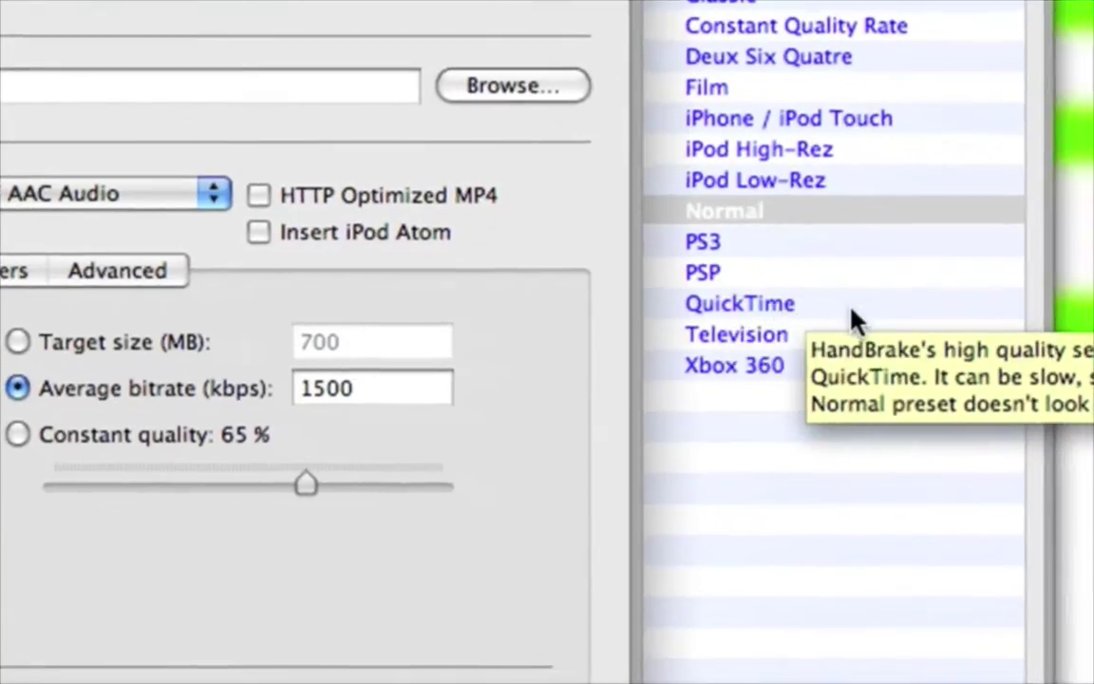
Step: Apply the QuickTime preset from the presets drawer for a 2000 kbps bitrate
click(848, 310)
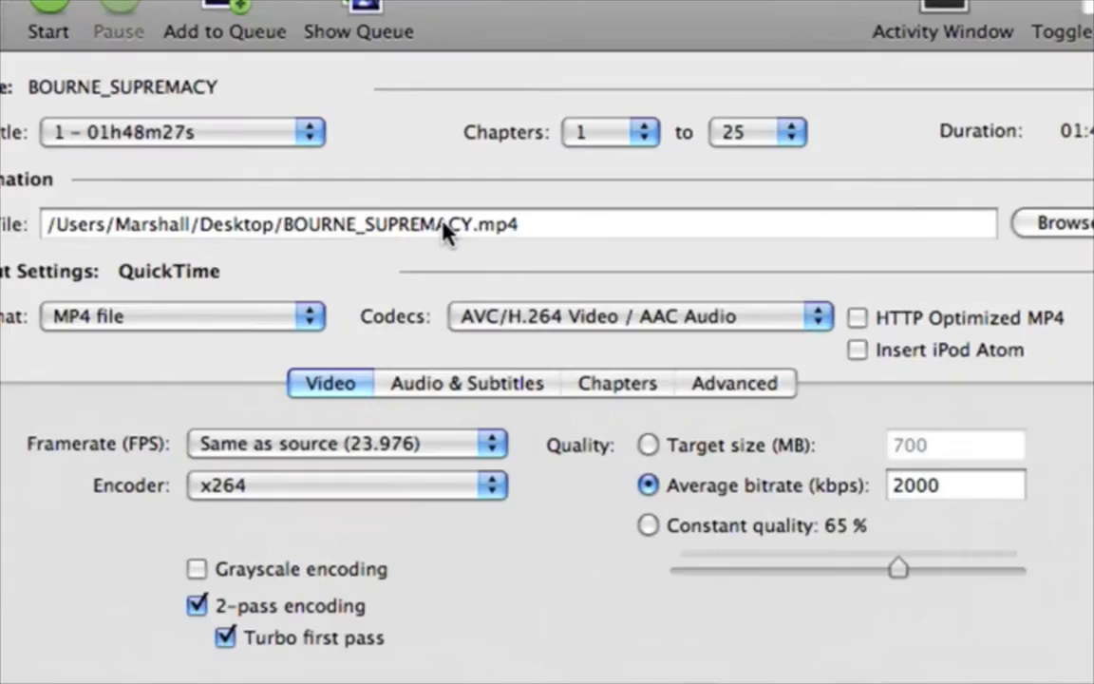
Step: Name the output file Bourne Supremacy and confirm it saves to the Desktop
double_click(443, 225)
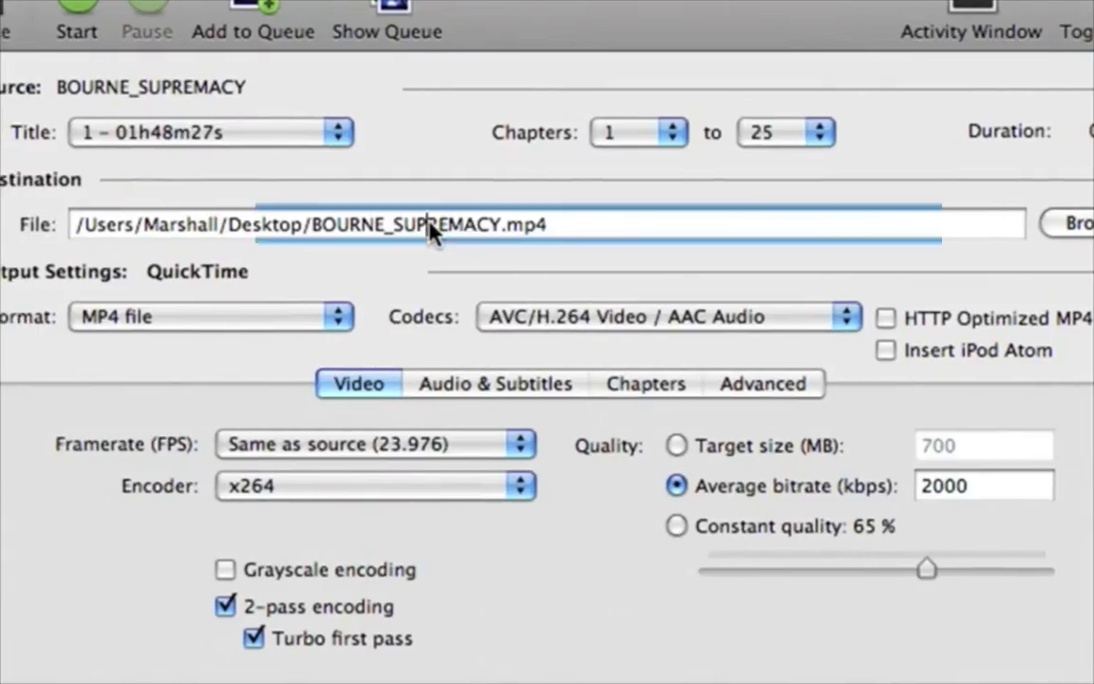
text(Bourn)
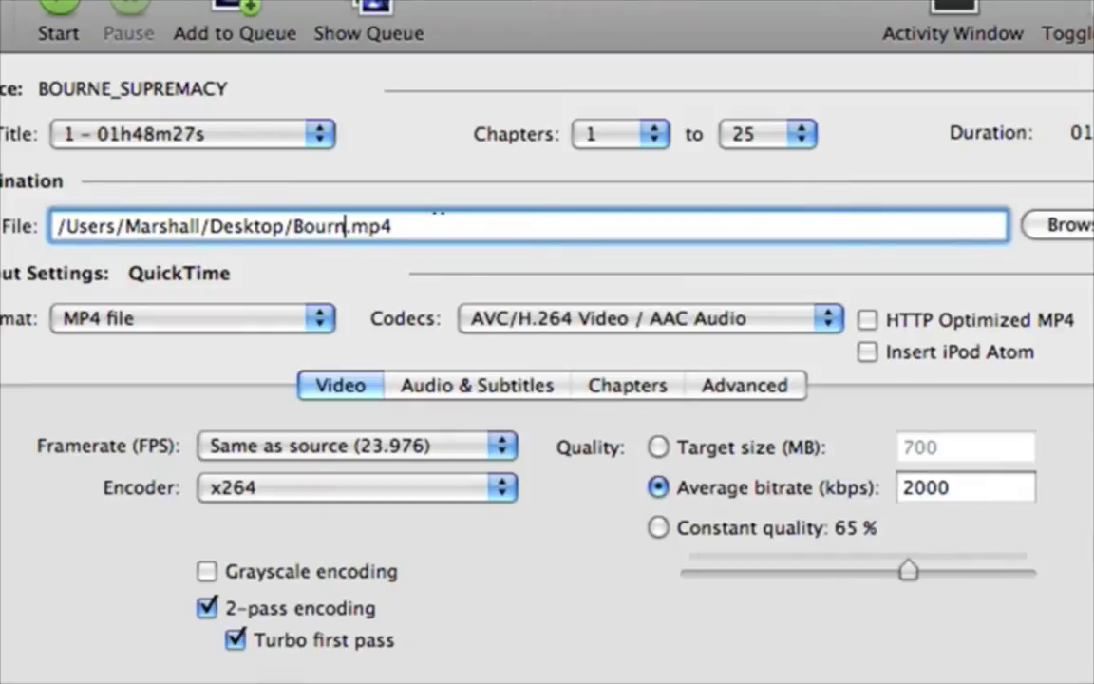
text(e Supr)
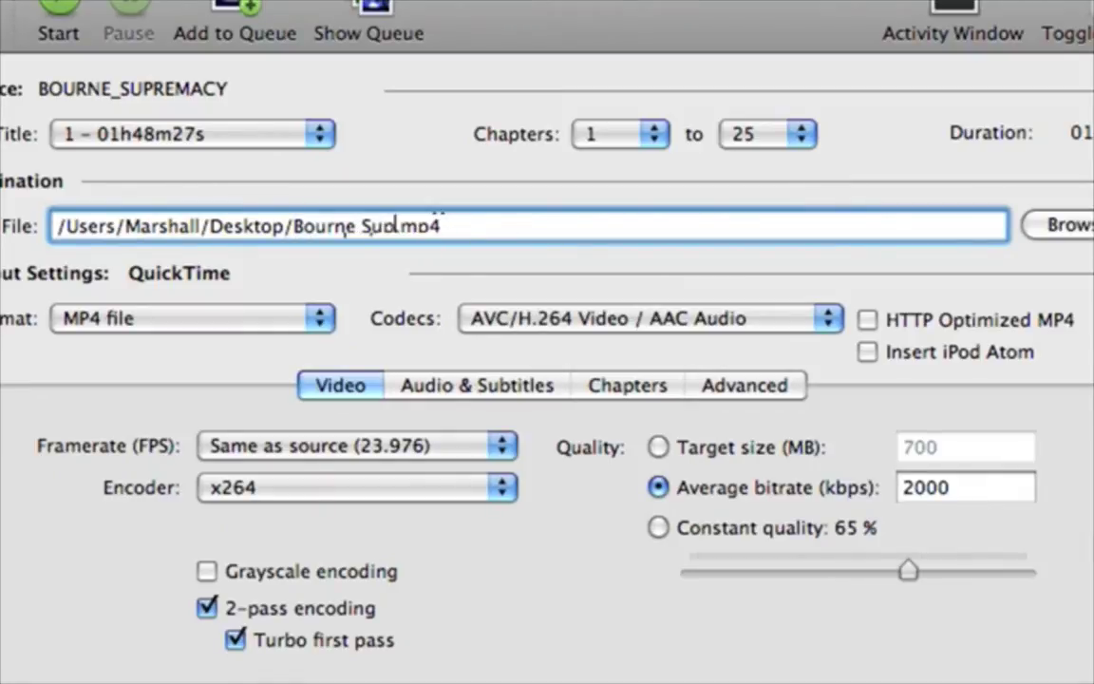
text(emac)
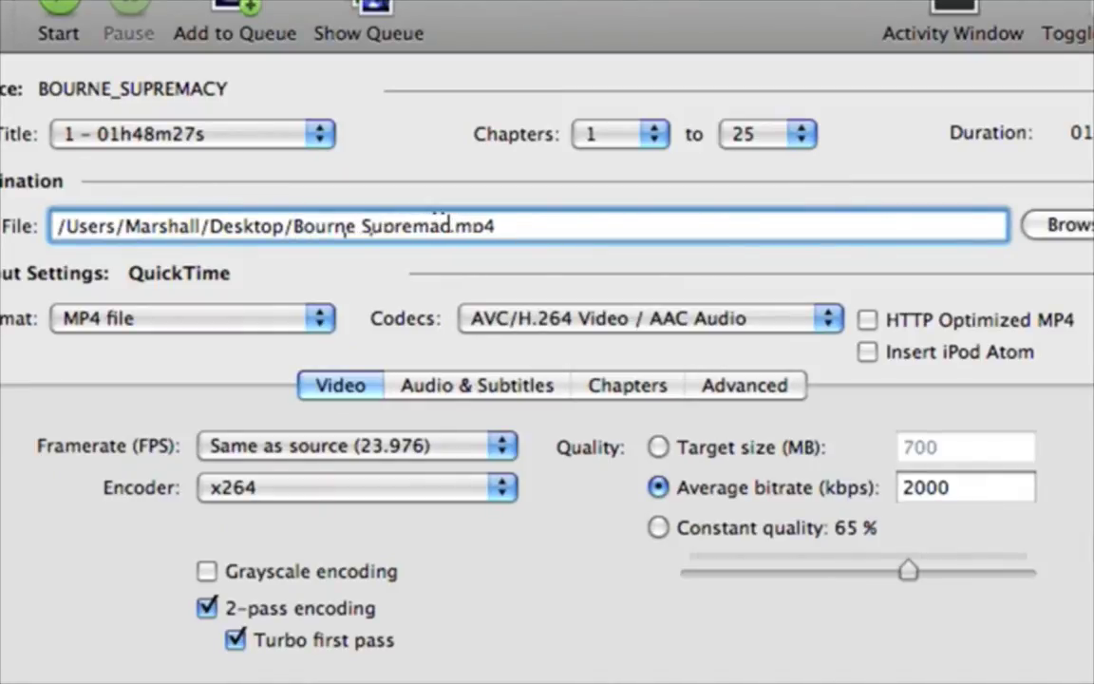
text(y)
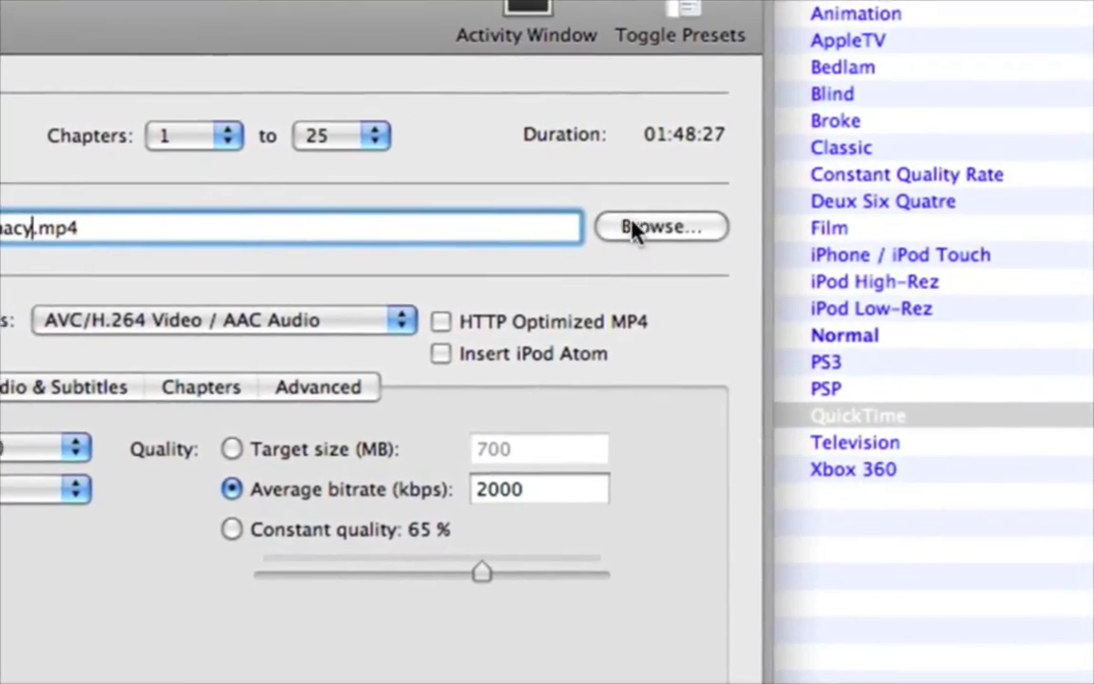
click(629, 228)
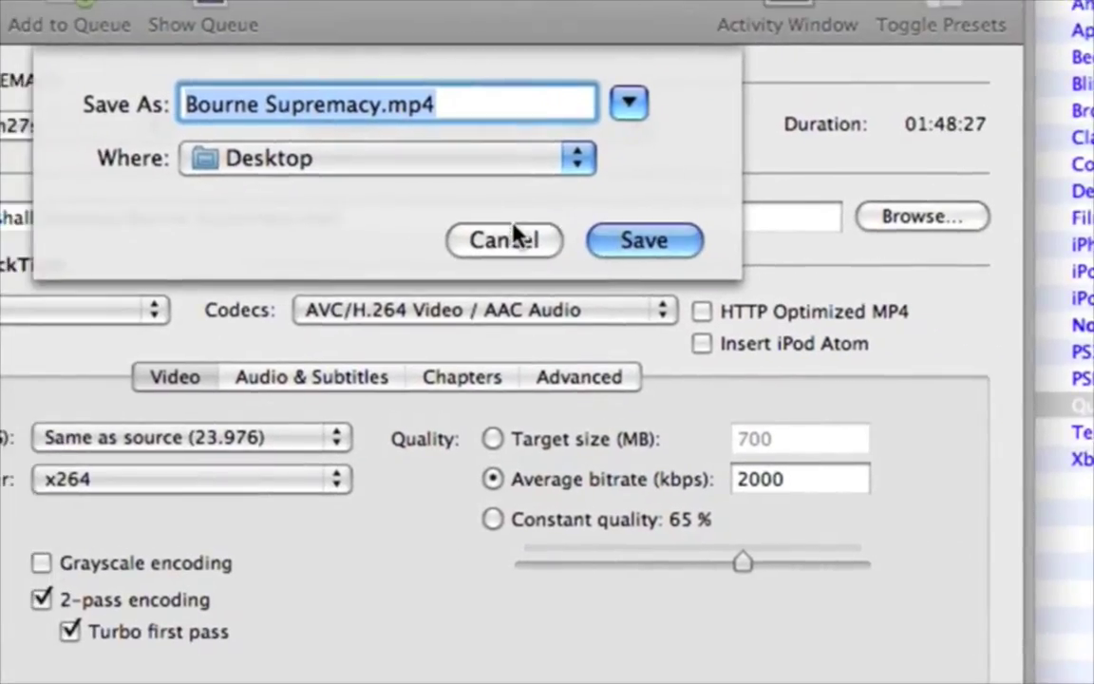
click(514, 226)
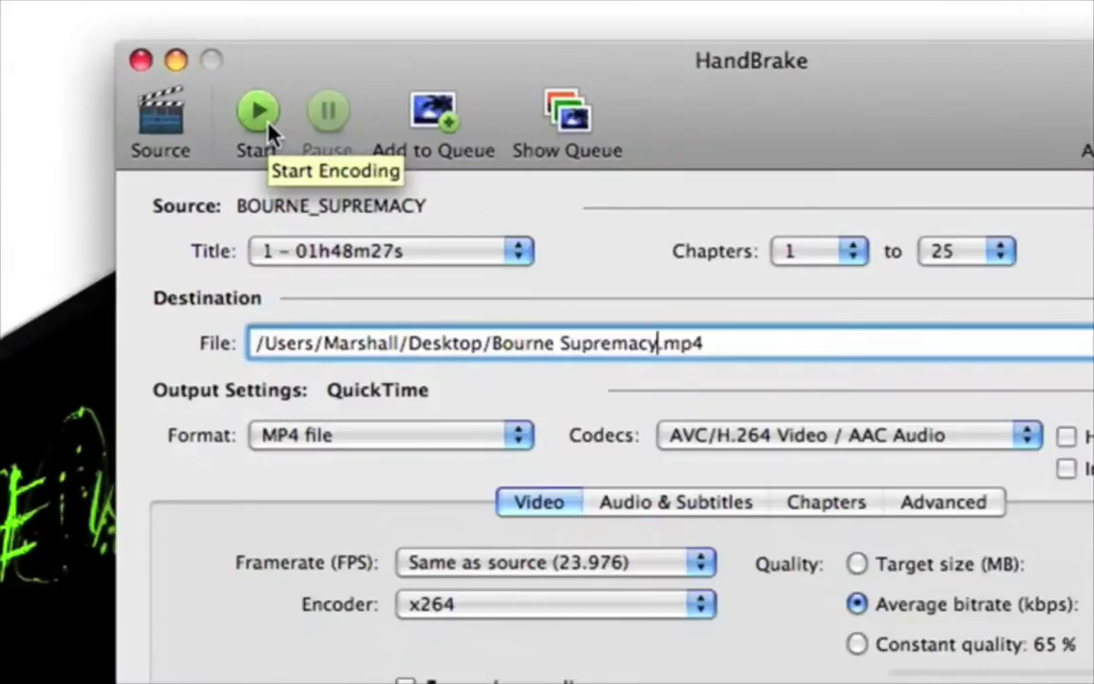
Step: Start encoding Bourne Supremacy.mp4, then request a stop once it passes 1%
click(267, 129)
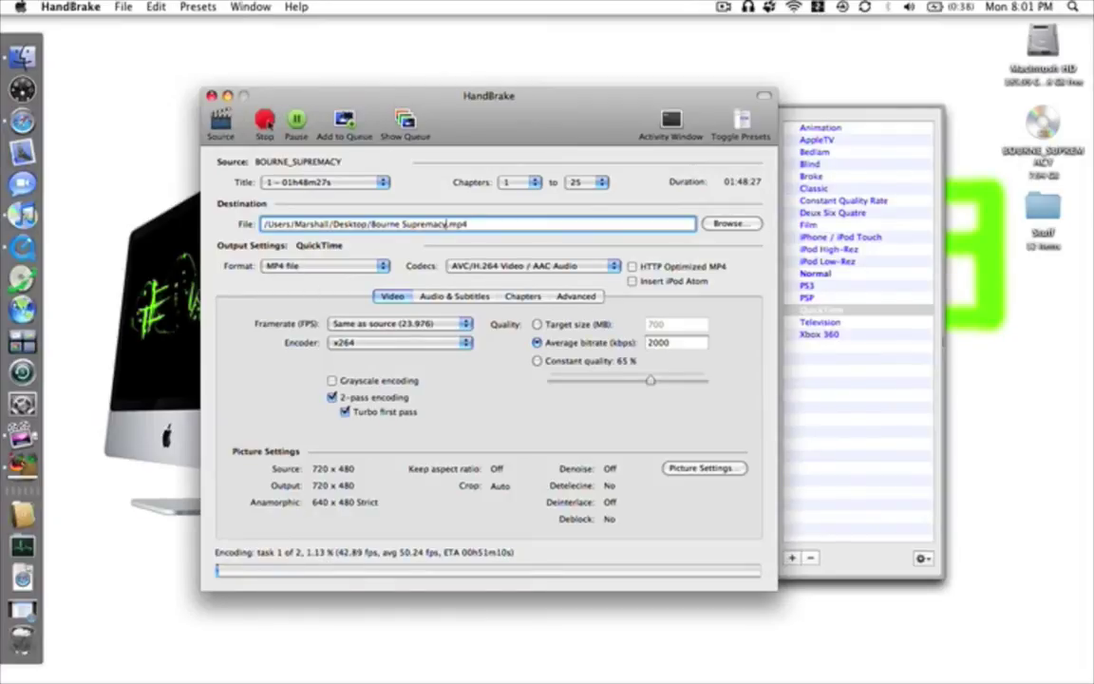
click(265, 122)
Step: Confirm stopping the encode and start playing Bourne Supremacy in iTunes
click(479, 223)
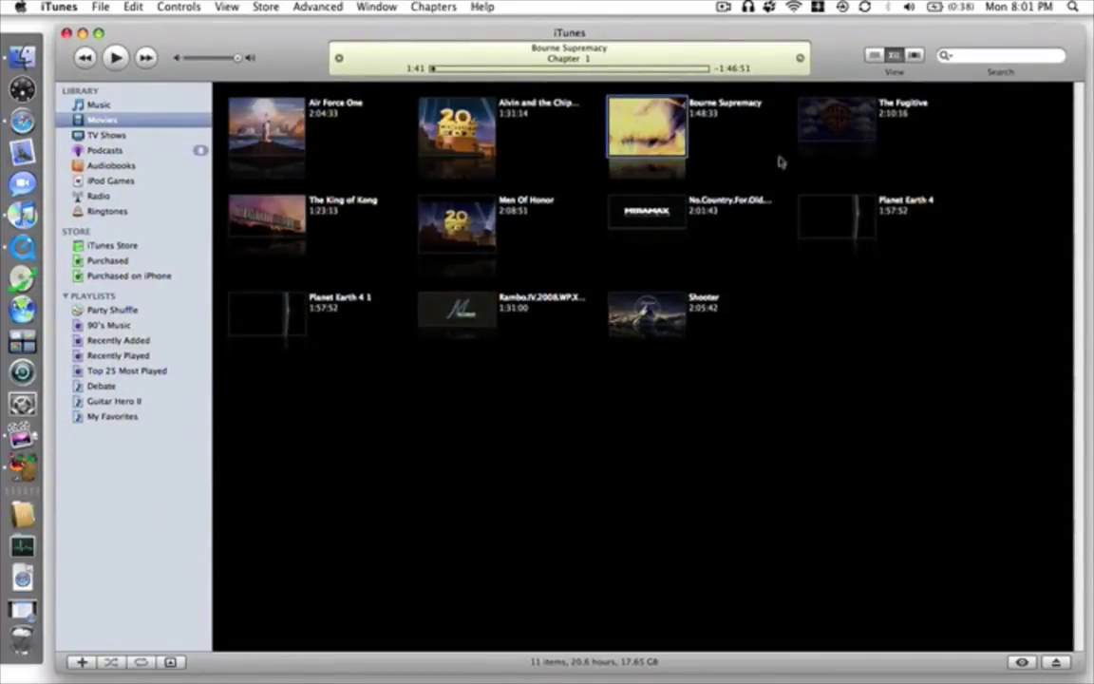
key(space)
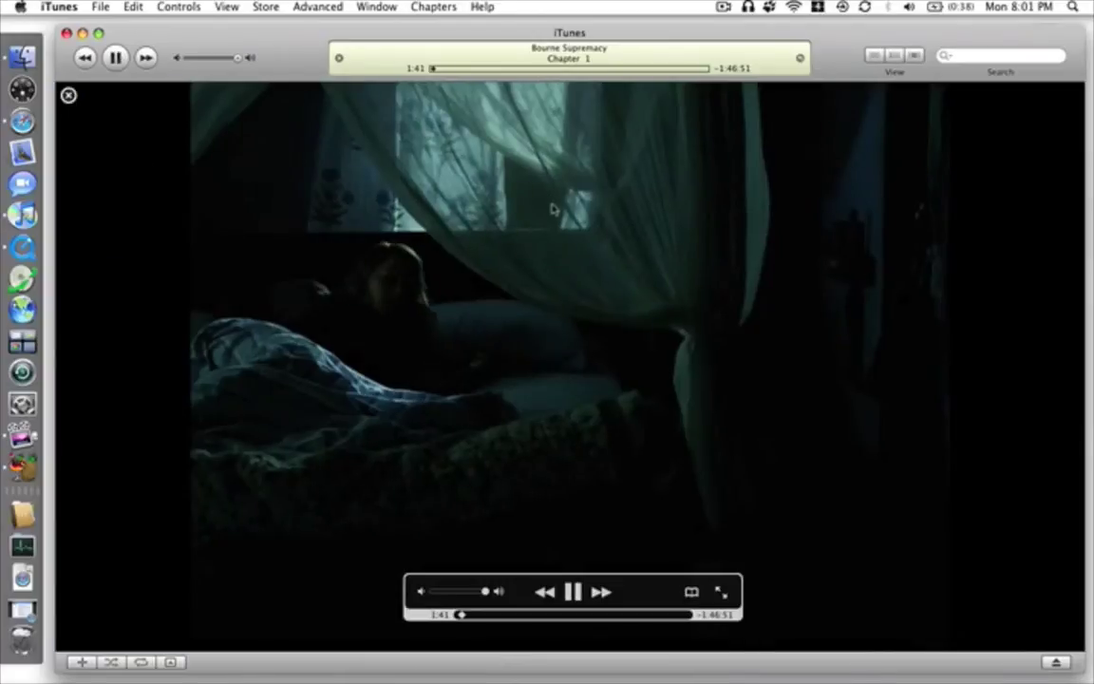
right_click(556, 200)
click(561, 211)
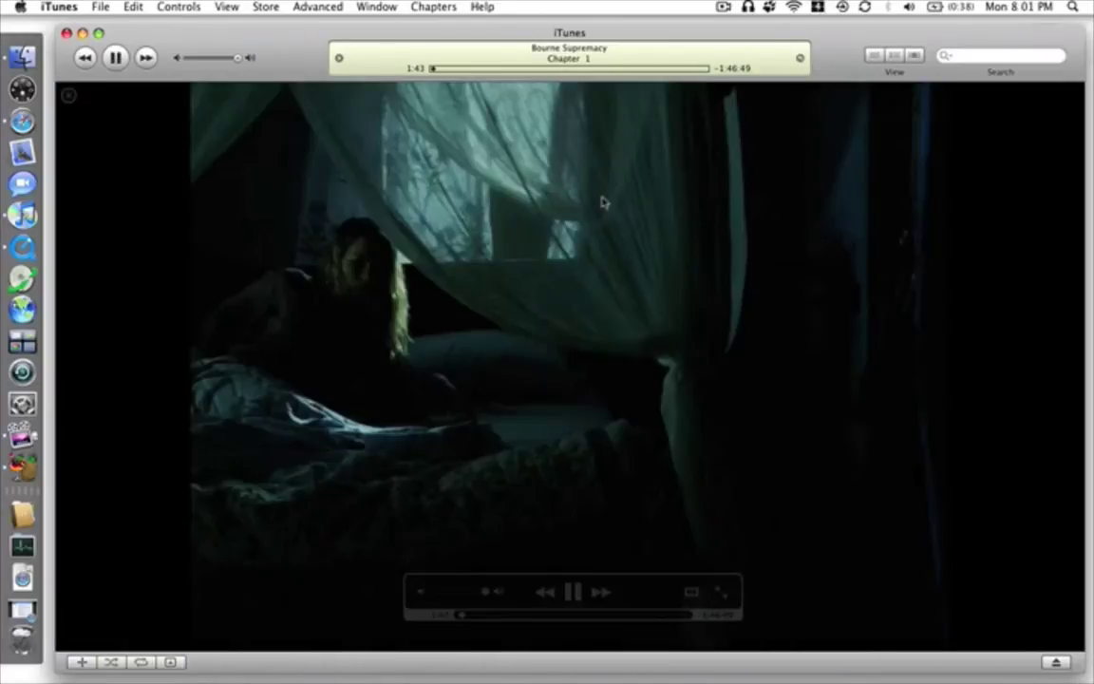
Step: Play Bourne Supremacy in a separate video window and pause it at 2:17
key(space)
right_click(589, 222)
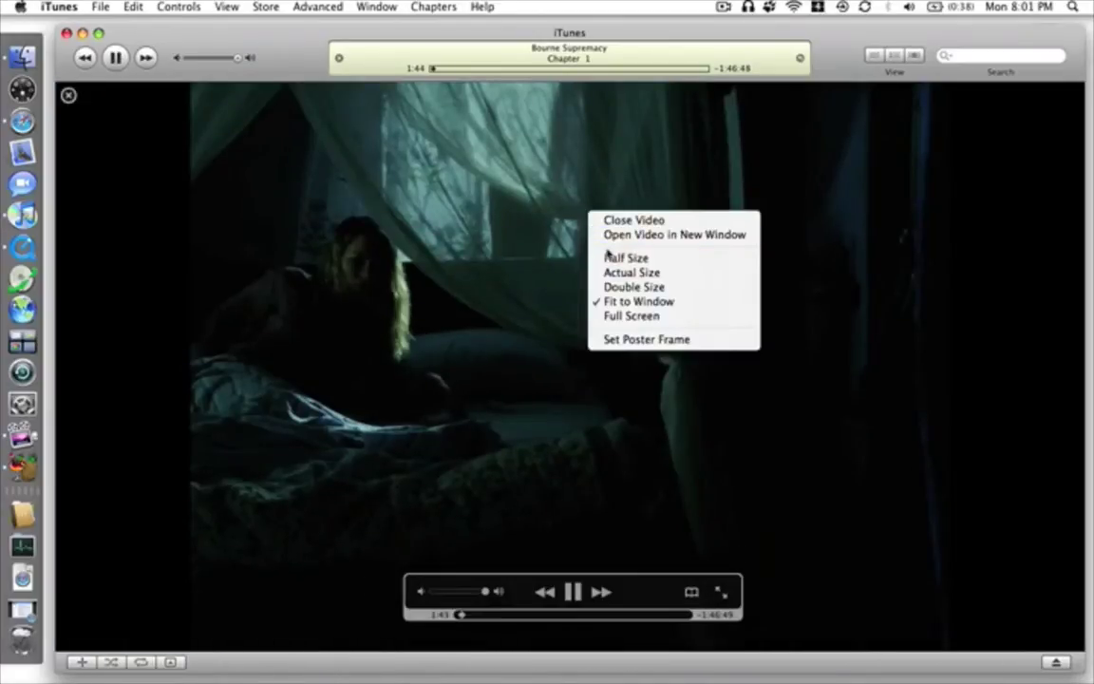
click(608, 233)
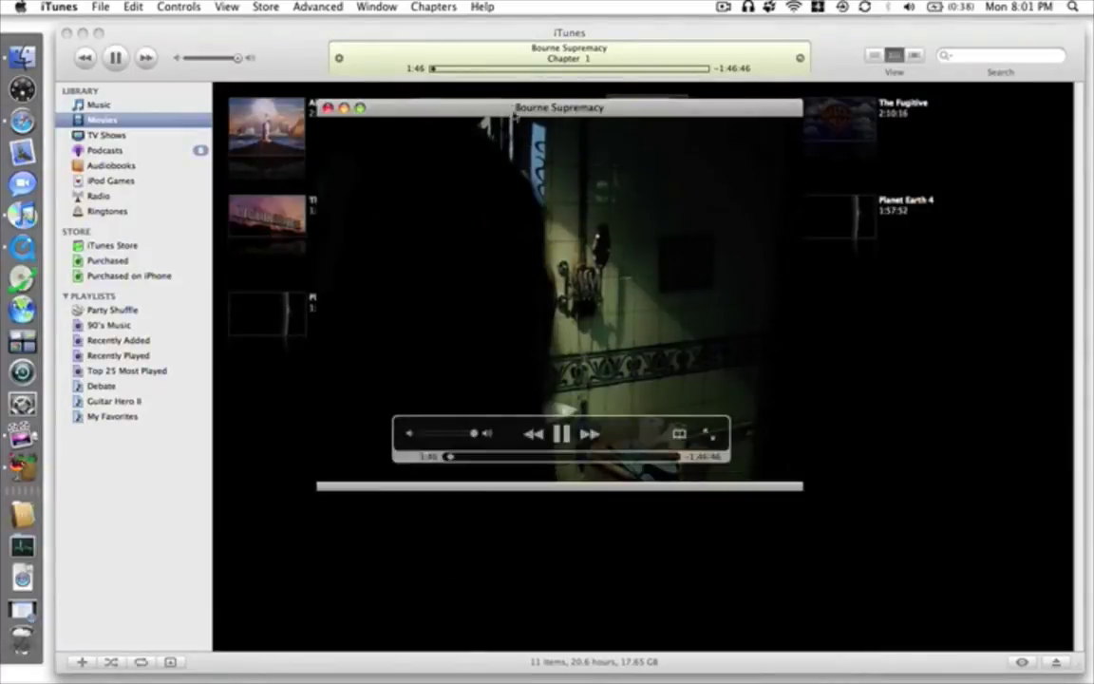
drag(511, 108, 501, 107)
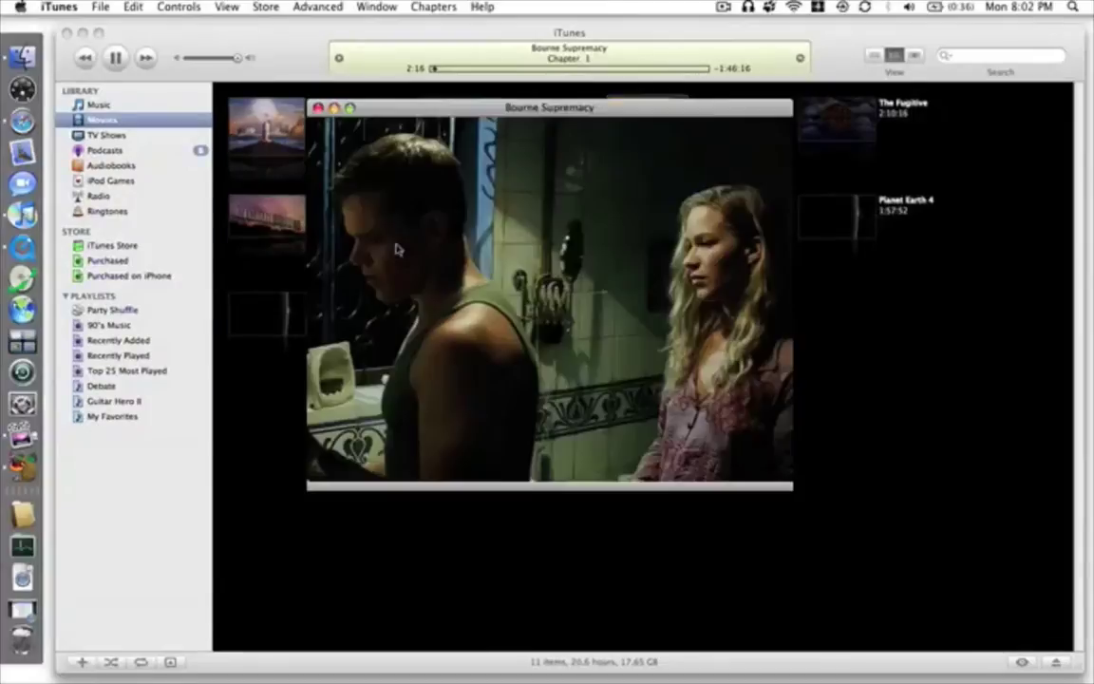
key(space)
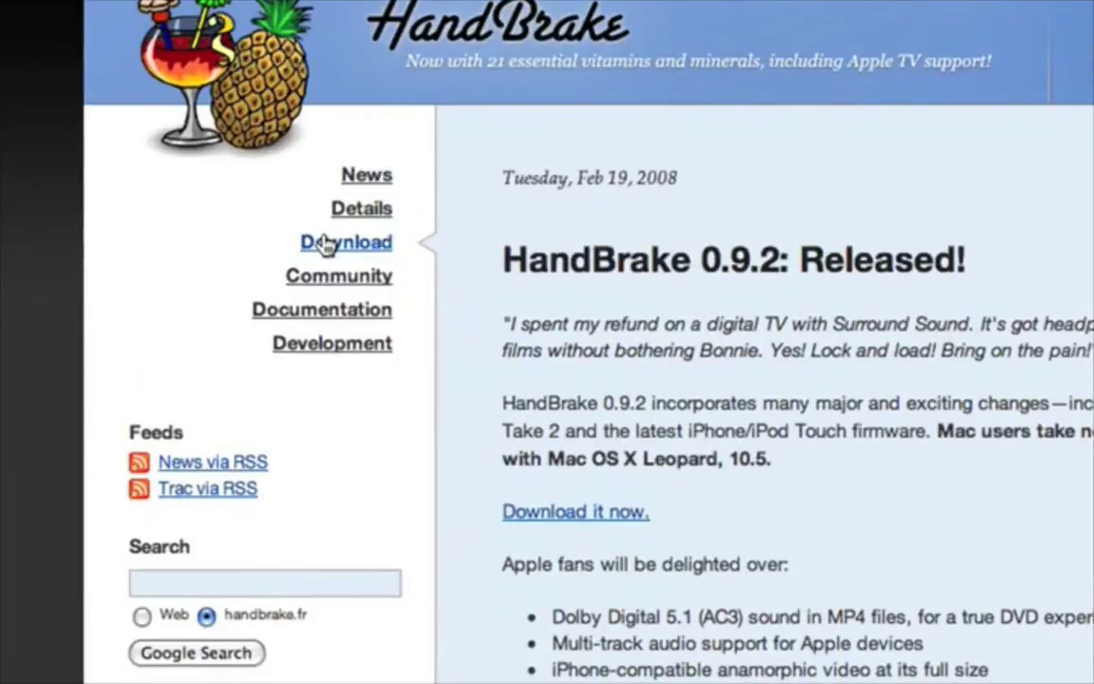
Step: Go to the HandBrake 0.9.2 download page on handbrake.fr
click(324, 244)
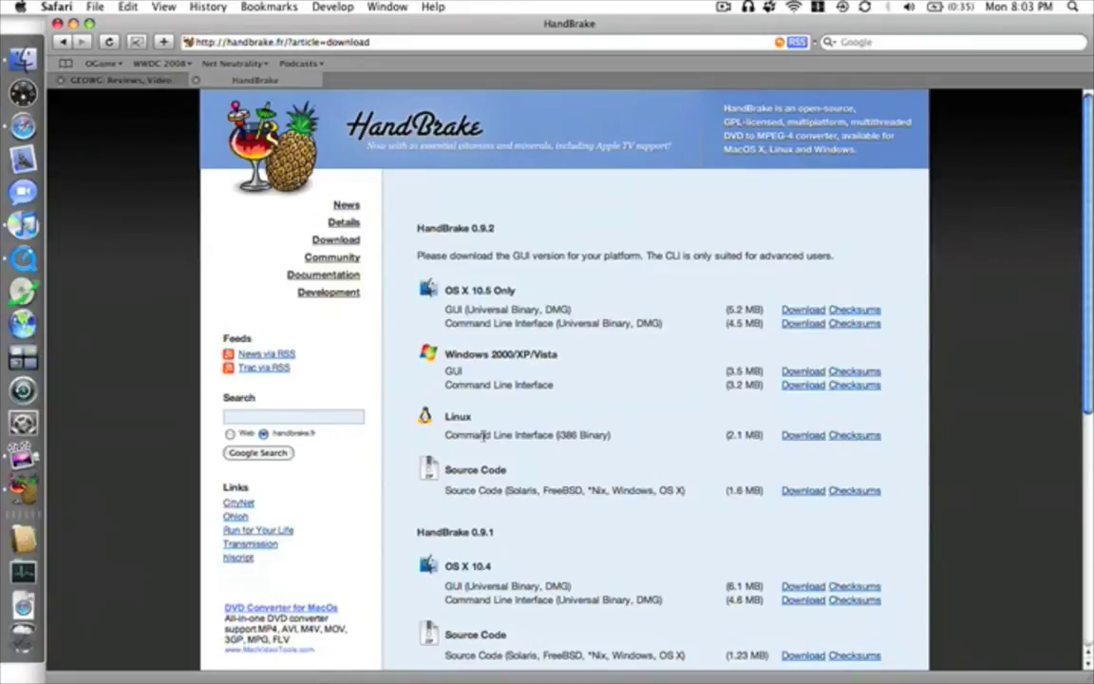
Step: View the geowg homepage in Safari, then close HandBrake's window
click(126, 81)
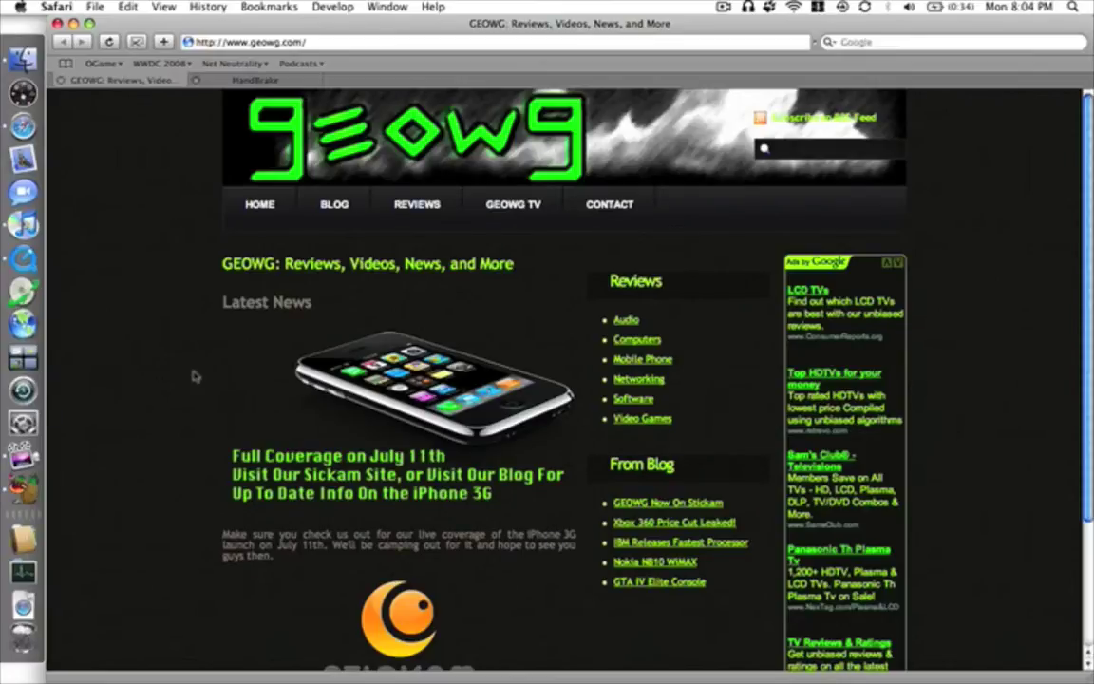
key(super+Tab)
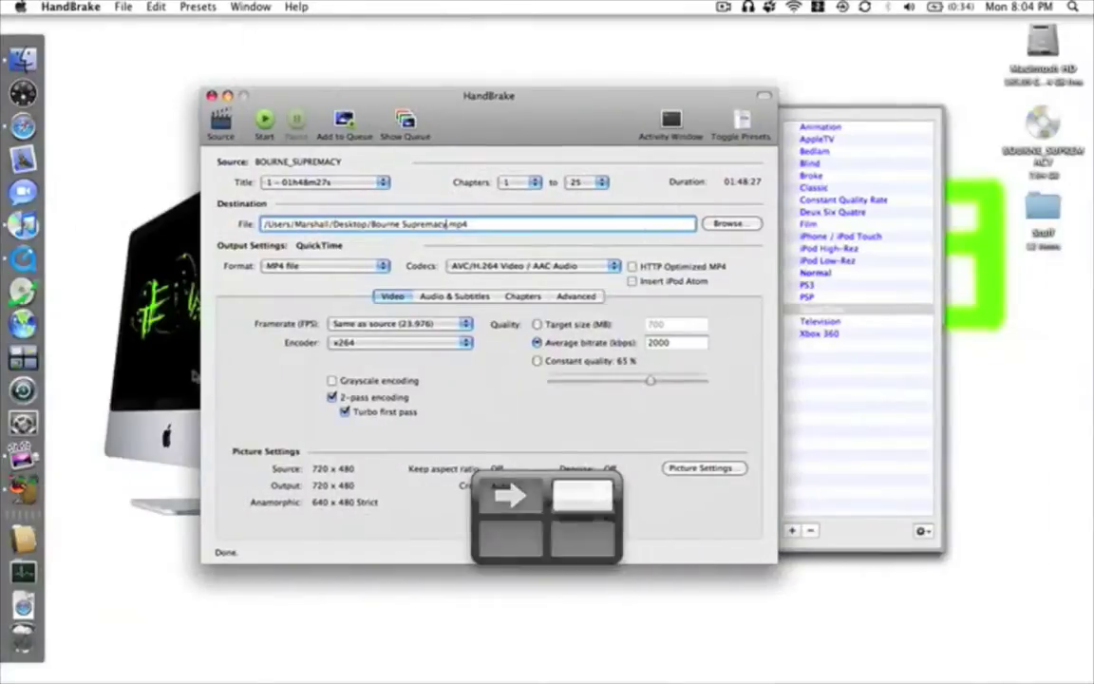
click(213, 96)
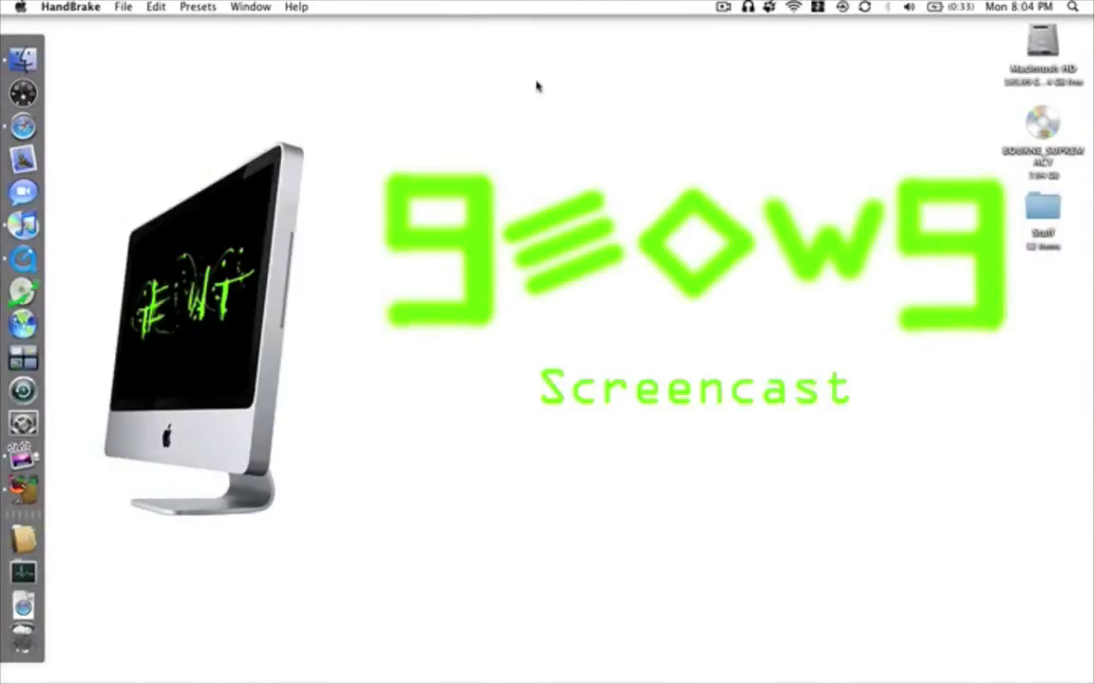